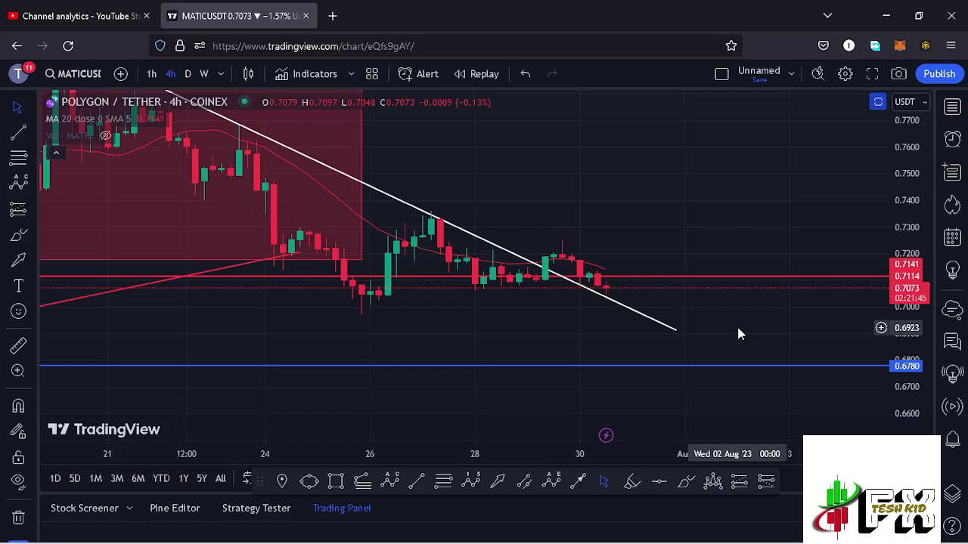
With the Brush, circle the latest candles and sketch a rising breakout path, then erase both.
{"action": "left_click", "coordinate": [686, 481]}
{"action": "mouse_move", "coordinate": [602, 244]}
{"action": "left_mouse_down"}
{"action": "mouse_move", "coordinate": [579, 259]}
{"action": "mouse_move", "coordinate": [602, 279]}
{"action": "mouse_move", "coordinate": [611, 244]}
{"action": "mouse_move", "coordinate": [591, 247]}
{"action": "left_mouse_up"}
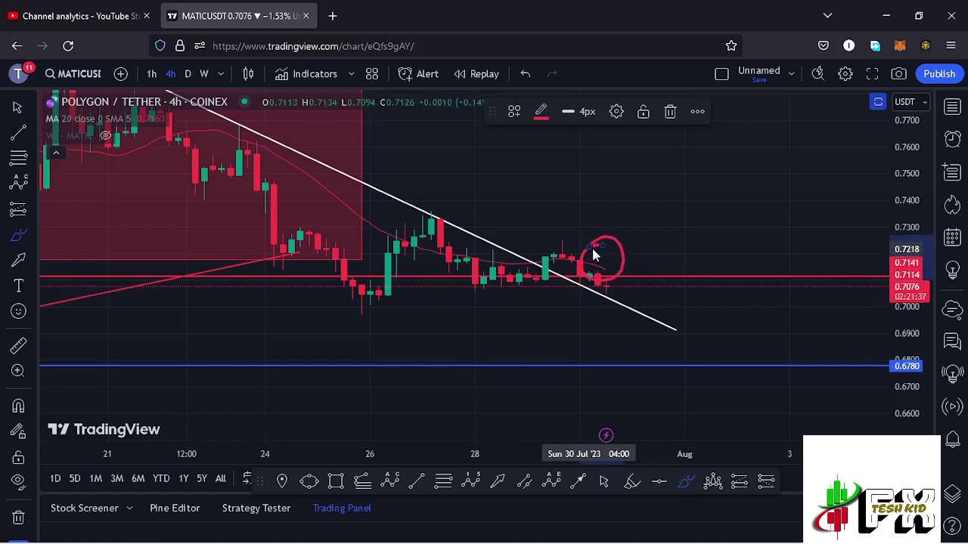
{"action": "left_click", "coordinate": [668, 123]}
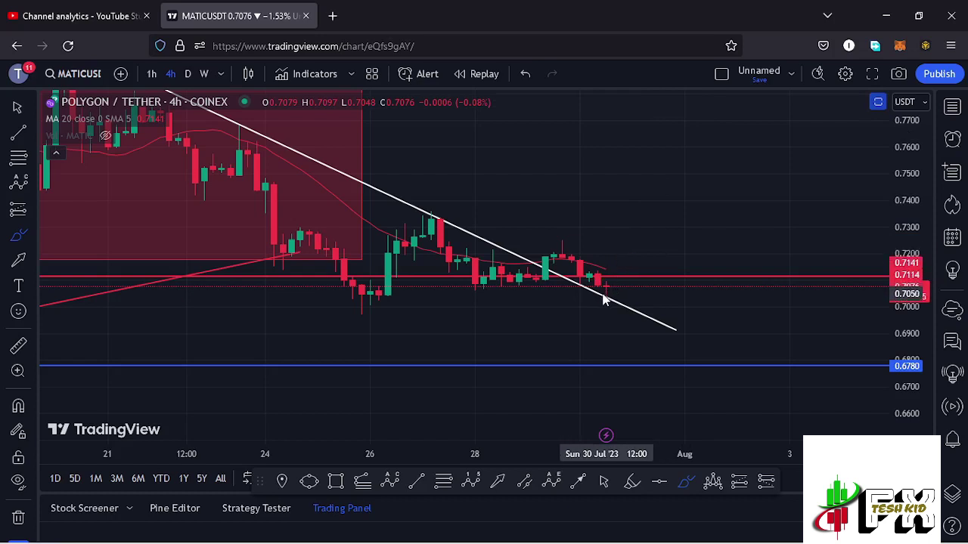
{"action": "left_click_drag", "start_coordinate": [604, 295], "coordinate": [614, 255]}
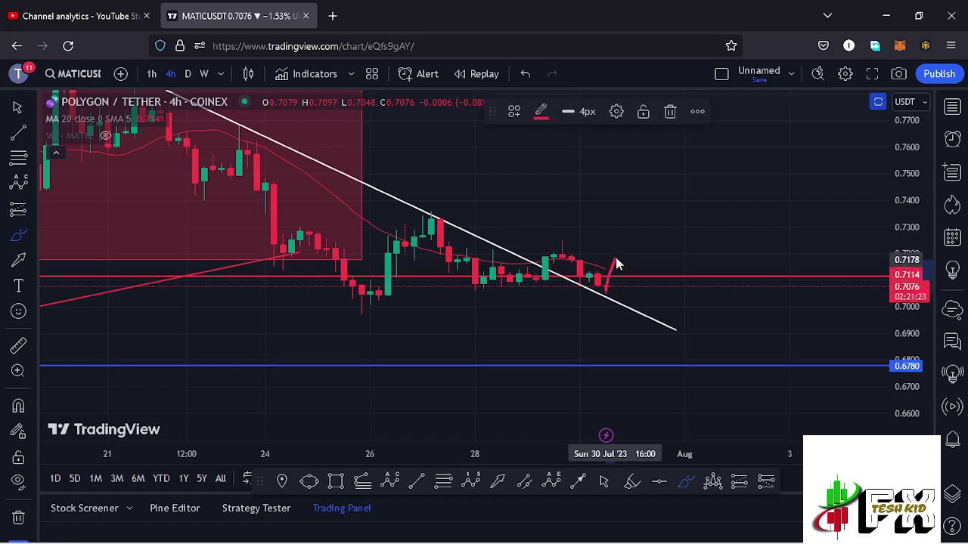
{"action": "mouse_move", "coordinate": [624, 267]}
{"action": "left_mouse_down"}
{"action": "mouse_move", "coordinate": [633, 272]}
{"action": "mouse_move", "coordinate": [719, 151]}
{"action": "left_mouse_up"}
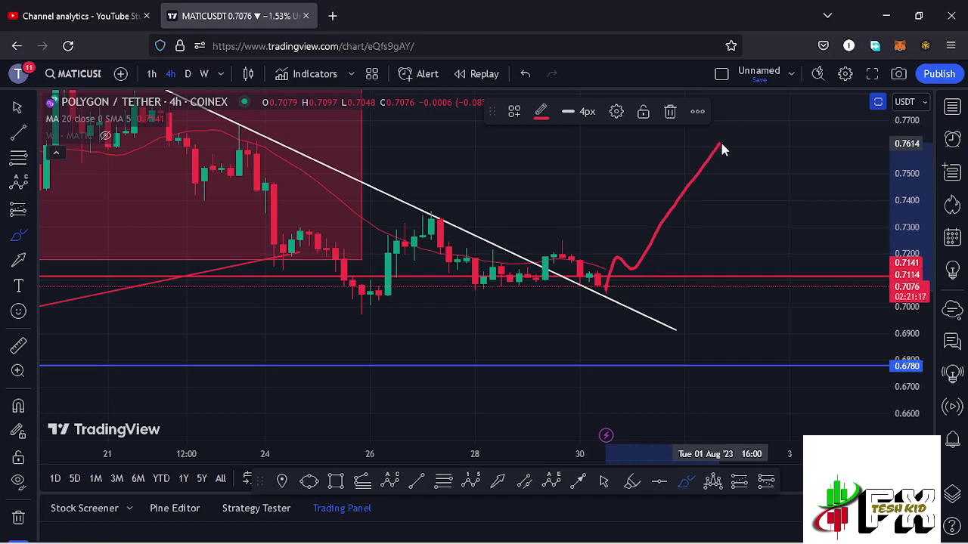
{"action": "left_click", "coordinate": [670, 113]}
Zoom out and compress the price scale, then draw and delete a thick red stroke along the downtrend.
{"action": "scroll", "coordinate": [575, 236], "scroll_direction": "down", "scroll_amount": 3}
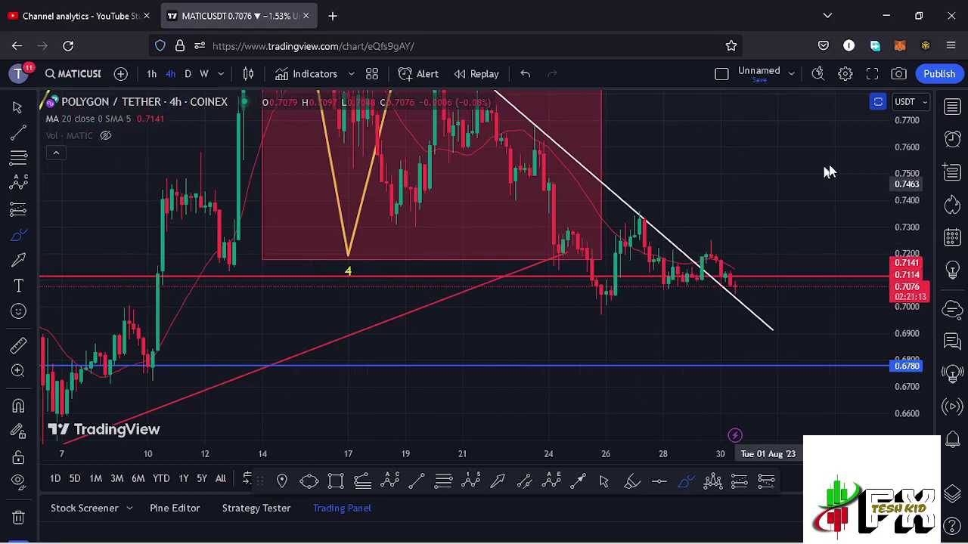
{"action": "left_click_drag", "start_coordinate": [900, 154], "coordinate": [900, 190]}
{"action": "left_click_drag", "start_coordinate": [290, 127], "coordinate": [715, 298]}
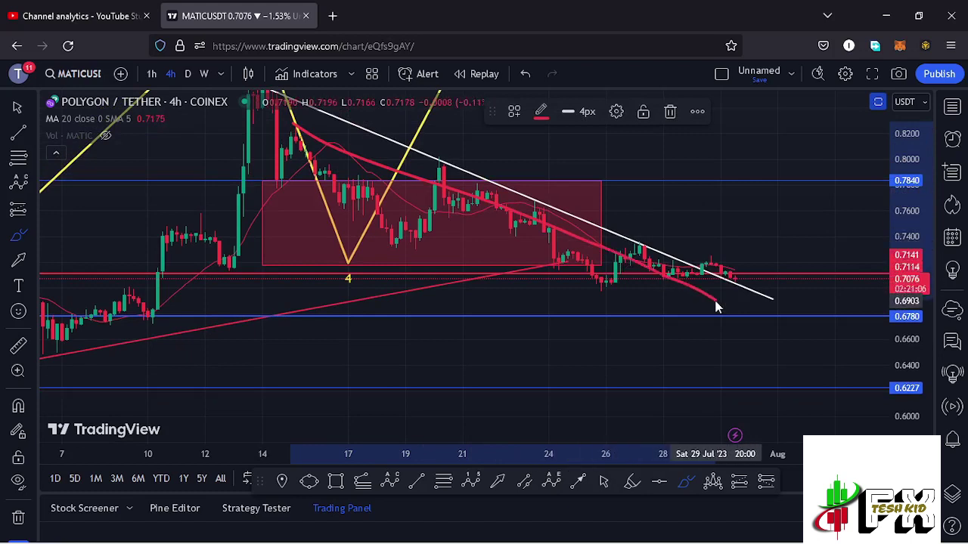
{"action": "left_click", "coordinate": [670, 112]}
Sketch a projected breakout path rising through 0.7850 and 0.8070 to 0.8274, then delete it.
{"action": "mouse_move", "coordinate": [699, 281]}
{"action": "left_mouse_down"}
{"action": "mouse_move", "coordinate": [711, 253]}
{"action": "mouse_move", "coordinate": [733, 286]}
{"action": "left_mouse_up"}
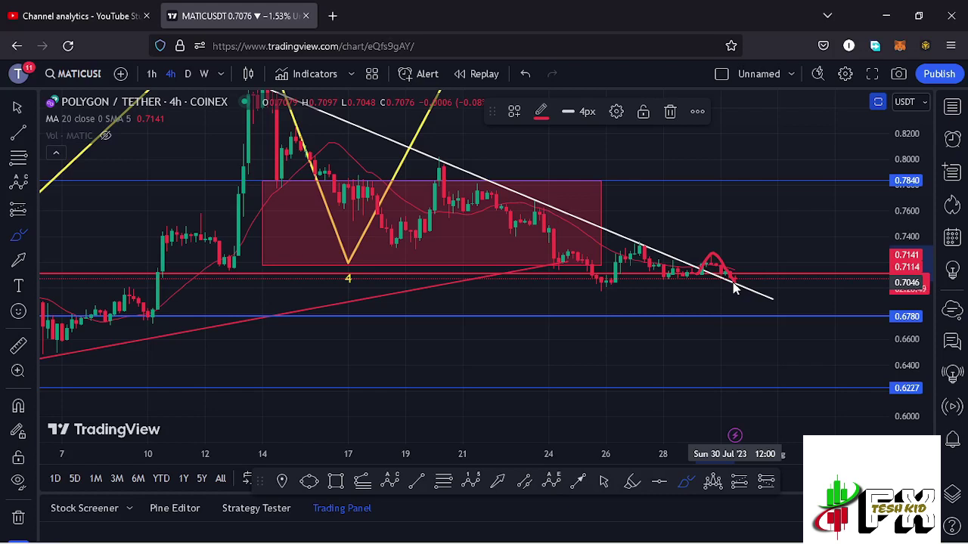
{"action": "left_click_drag", "start_coordinate": [734, 282], "coordinate": [778, 180]}
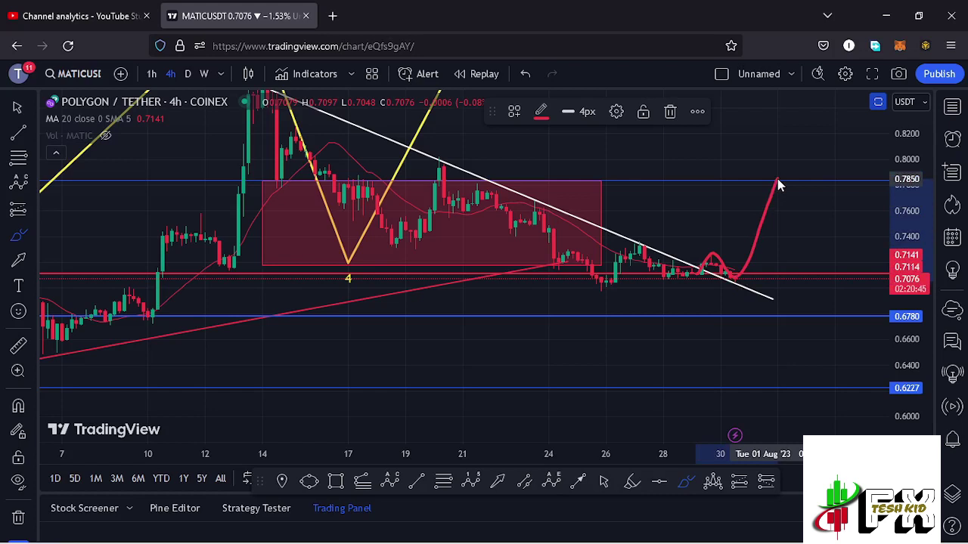
{"action": "mouse_move", "coordinate": [777, 180]}
{"action": "left_mouse_down"}
{"action": "mouse_move", "coordinate": [789, 151]}
{"action": "mouse_move", "coordinate": [803, 181]}
{"action": "left_mouse_up"}
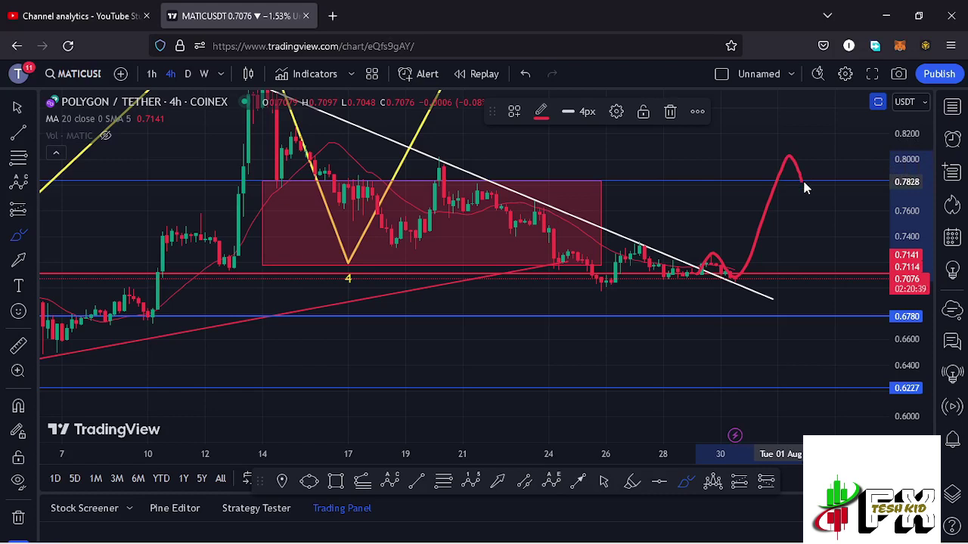
{"action": "left_click_drag", "start_coordinate": [803, 181], "coordinate": [821, 124]}
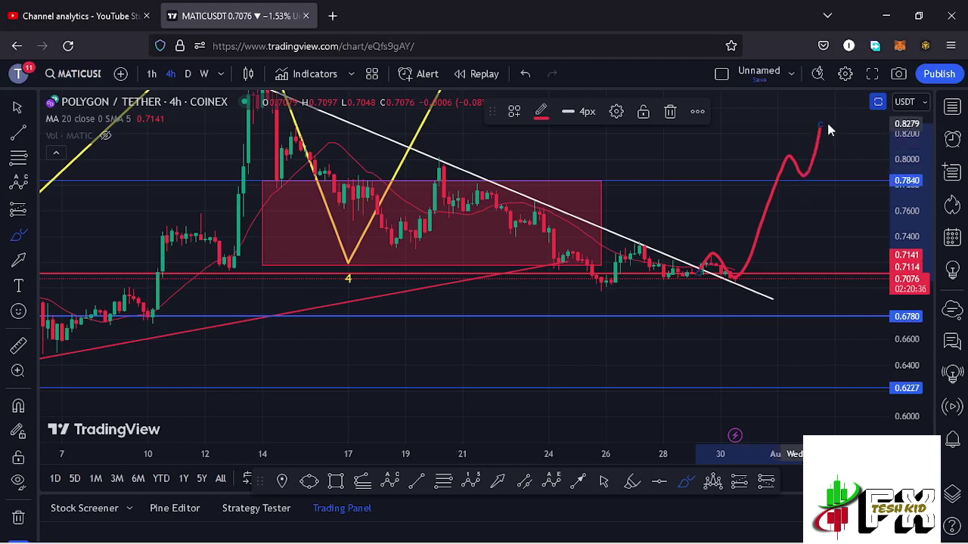
{"action": "left_click", "coordinate": [670, 112]}
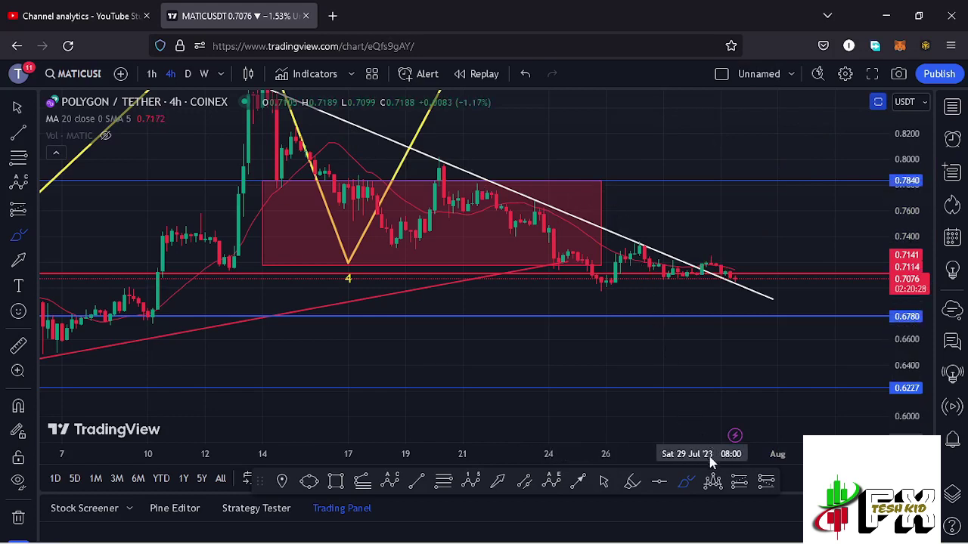
Place a long position at the current price with a 0.7828 target, zoom out, then delete it.
{"action": "left_click", "coordinate": [739, 488]}
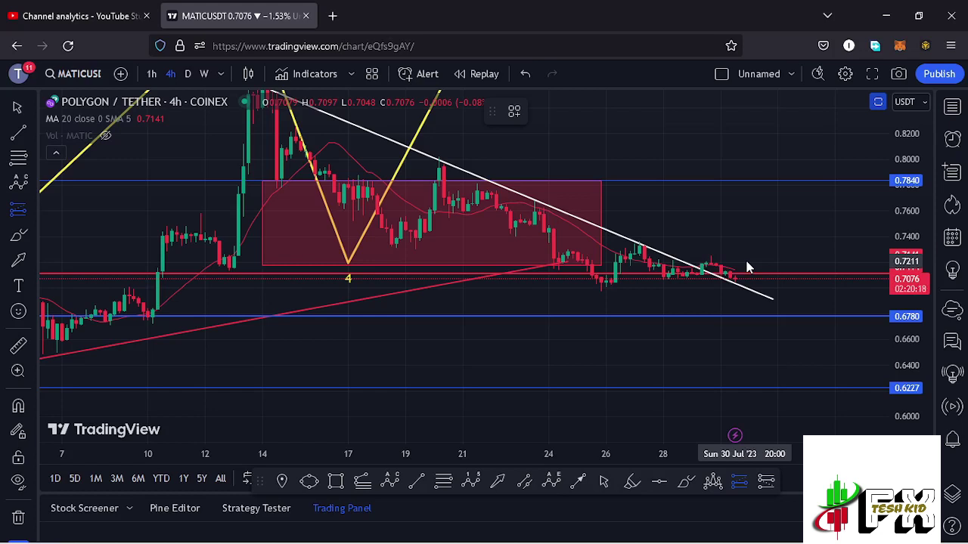
{"action": "left_click", "coordinate": [746, 263]}
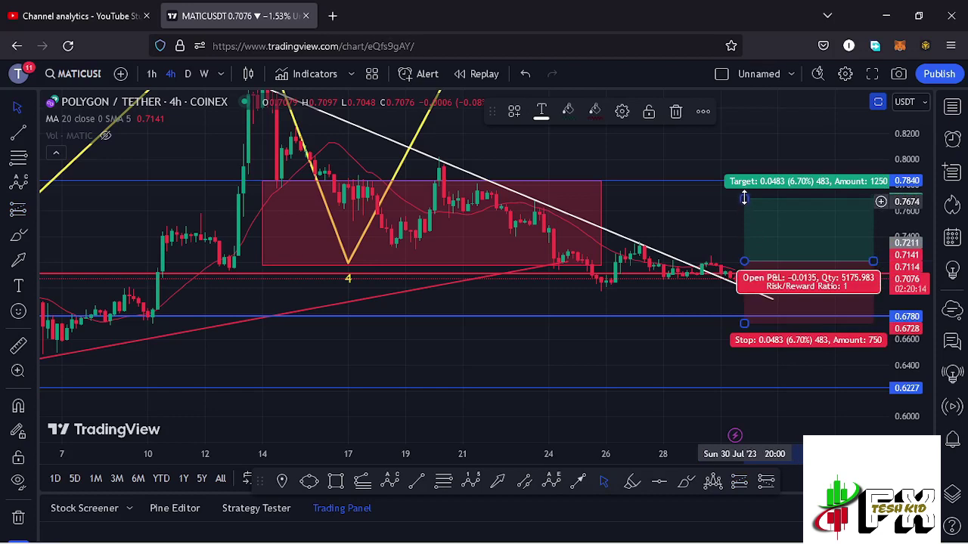
{"action": "left_click_drag", "start_coordinate": [744, 198], "coordinate": [744, 181]}
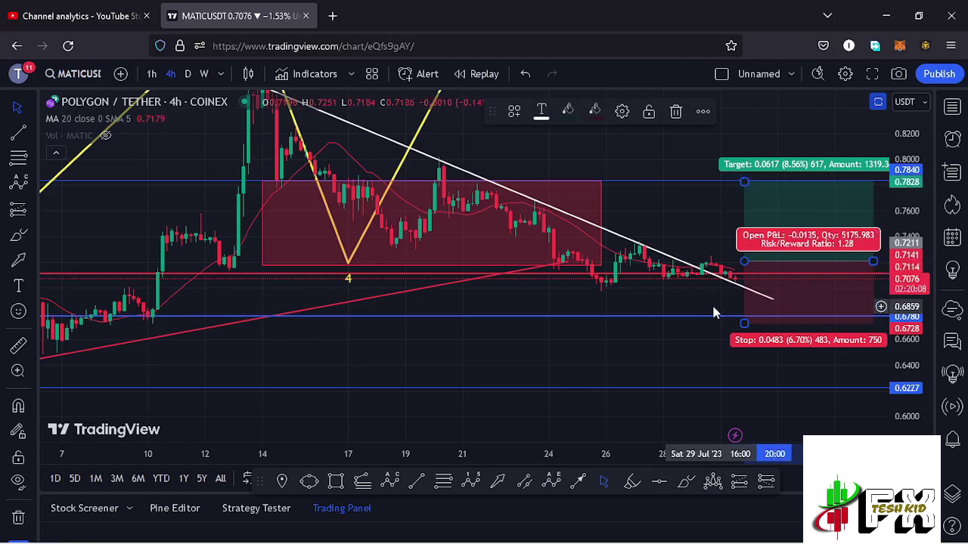
{"action": "scroll", "coordinate": [720, 297], "scroll_direction": "down", "scroll_amount": 3}
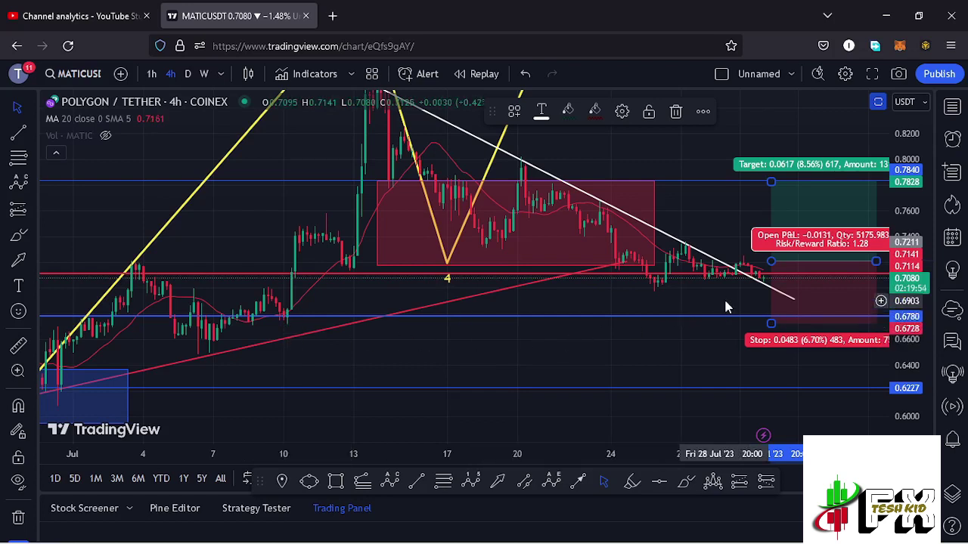
{"action": "left_click", "coordinate": [676, 113]}
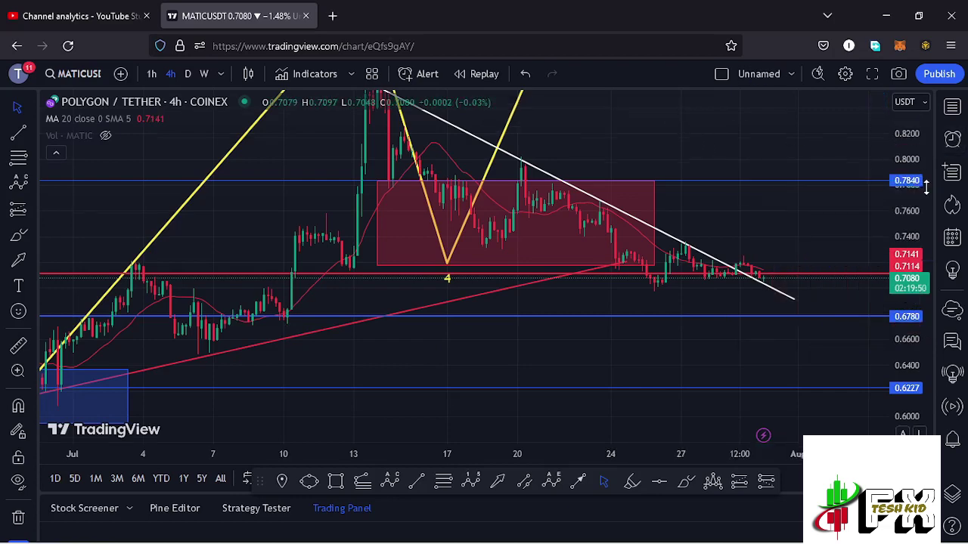
{"action": "left_click_drag", "start_coordinate": [923, 181], "coordinate": [923, 193]}
{"action": "scroll", "coordinate": [832, 234], "scroll_direction": "down", "scroll_amount": 5}
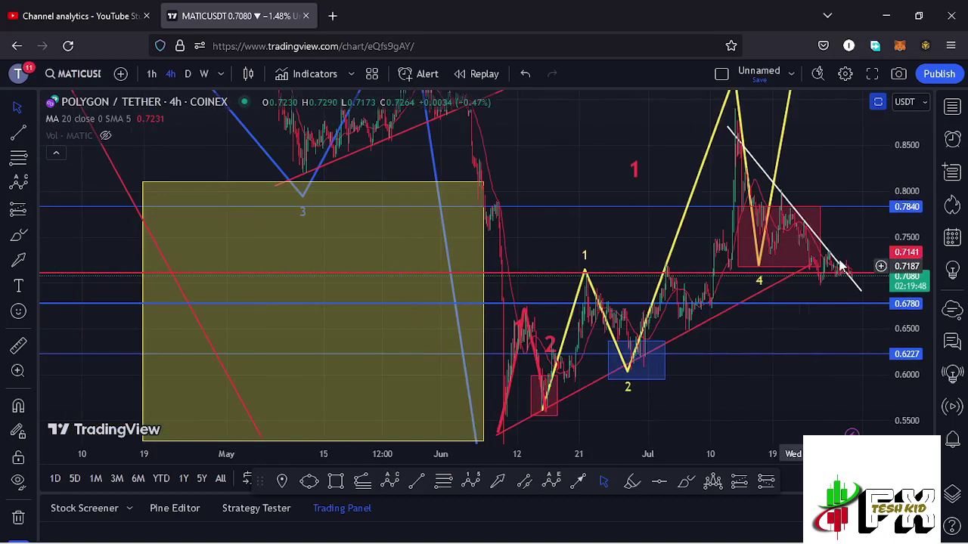
{"action": "left_click_drag", "start_coordinate": [874, 198], "coordinate": [871, 284]}
{"action": "scroll", "coordinate": [789, 386], "scroll_direction": "up", "scroll_amount": 2}
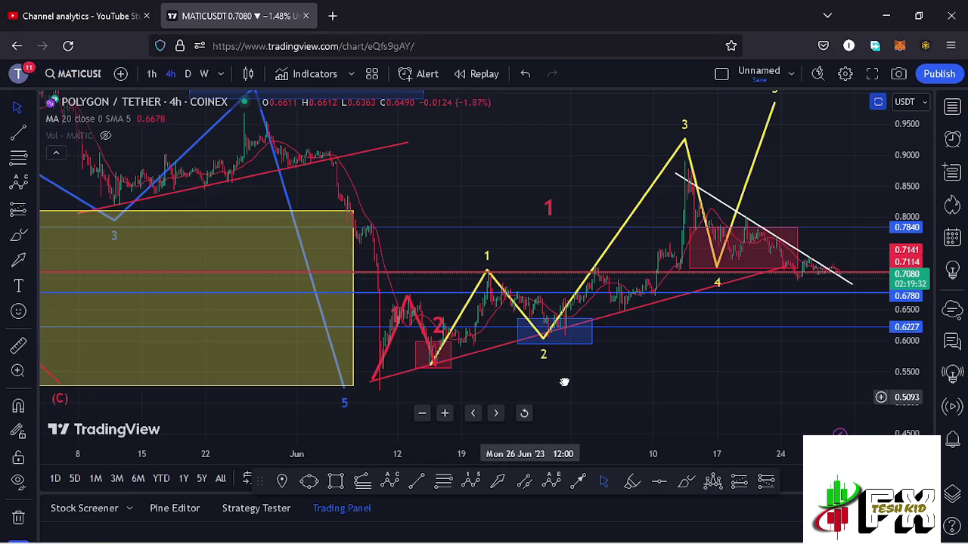
{"action": "left_click_drag", "start_coordinate": [557, 384], "coordinate": [595, 370]}
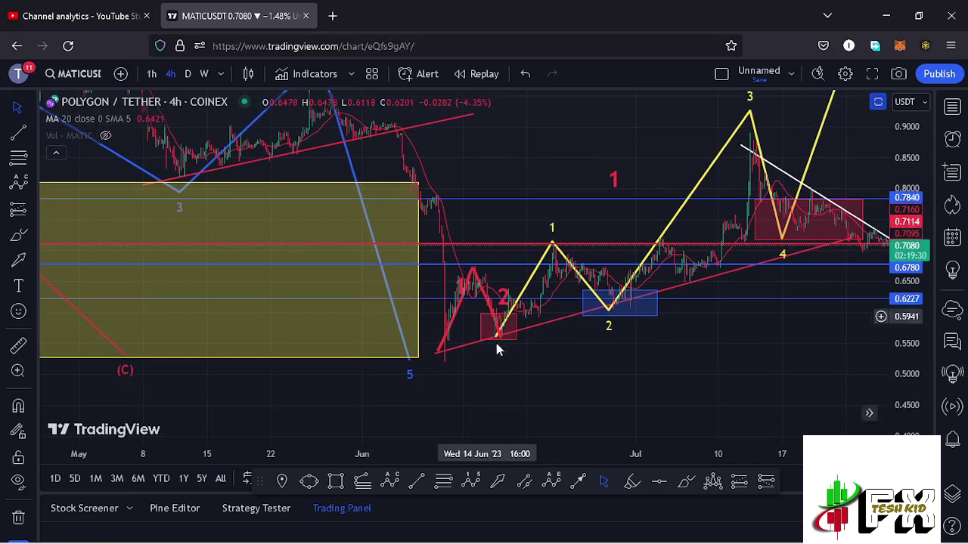
{"action": "scroll", "coordinate": [531, 355], "scroll_direction": "up", "scroll_amount": 2}
{"action": "scroll", "coordinate": [535, 361], "scroll_direction": "up", "scroll_amount": 2}
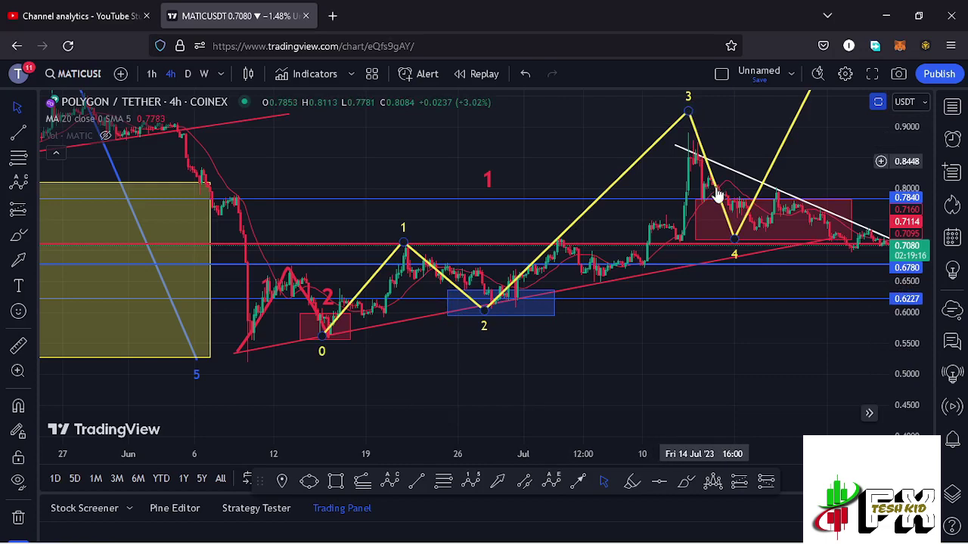
{"action": "left_click_drag", "start_coordinate": [791, 168], "coordinate": [699, 192]}
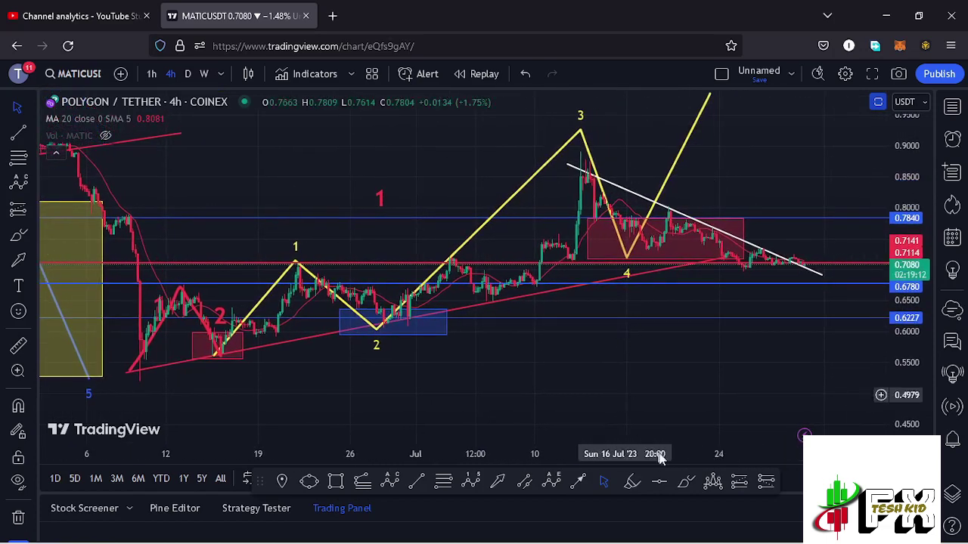
{"action": "left_click", "coordinate": [686, 482]}
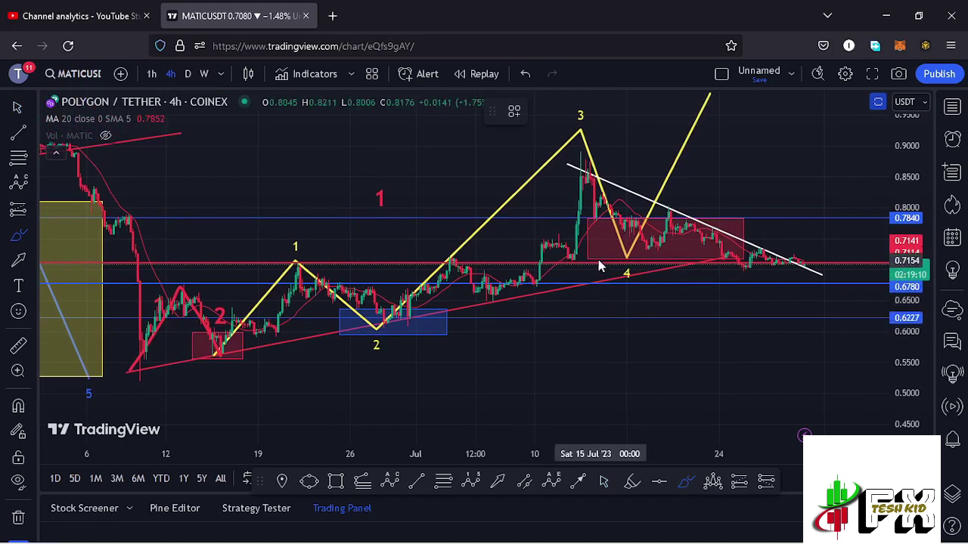
{"action": "mouse_move", "coordinate": [590, 262]}
{"action": "left_mouse_down"}
{"action": "mouse_move", "coordinate": [611, 214]}
{"action": "mouse_move", "coordinate": [648, 262]}
{"action": "mouse_move", "coordinate": [692, 218]}
{"action": "mouse_move", "coordinate": [708, 220]}
{"action": "mouse_move", "coordinate": [724, 264]}
{"action": "left_mouse_up"}
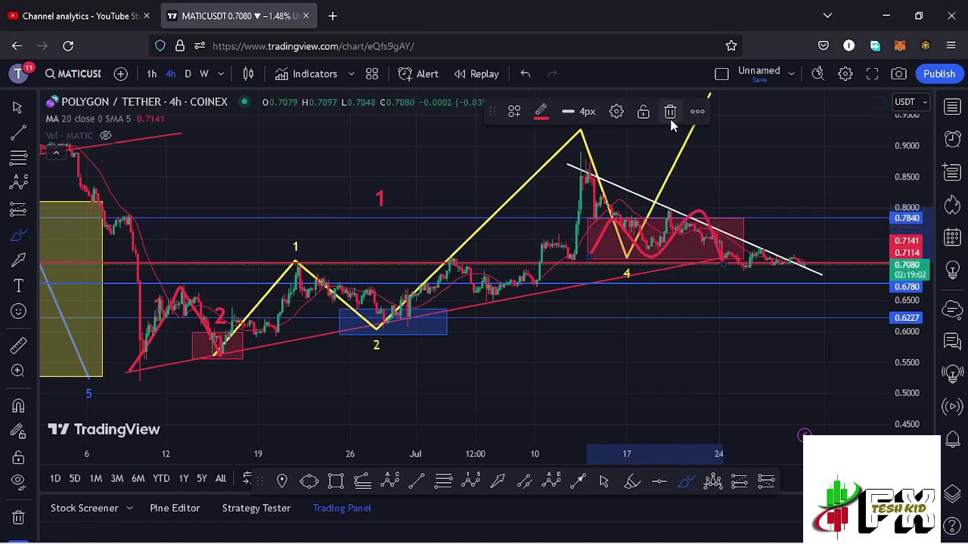
{"action": "left_click", "coordinate": [671, 113]}
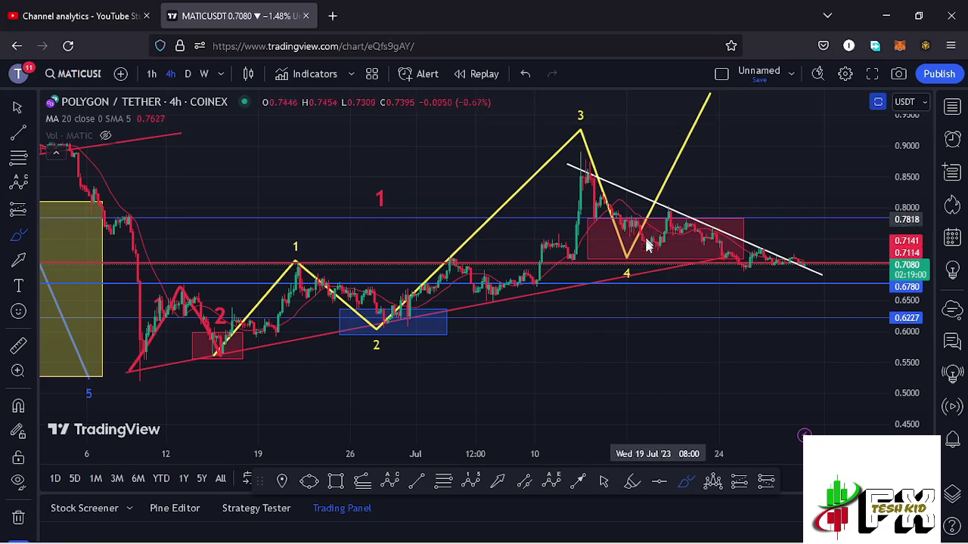
{"action": "left_click_drag", "start_coordinate": [901, 156], "coordinate": [766, 173]}
{"action": "left_click_drag", "start_coordinate": [908, 142], "coordinate": [808, 113]}
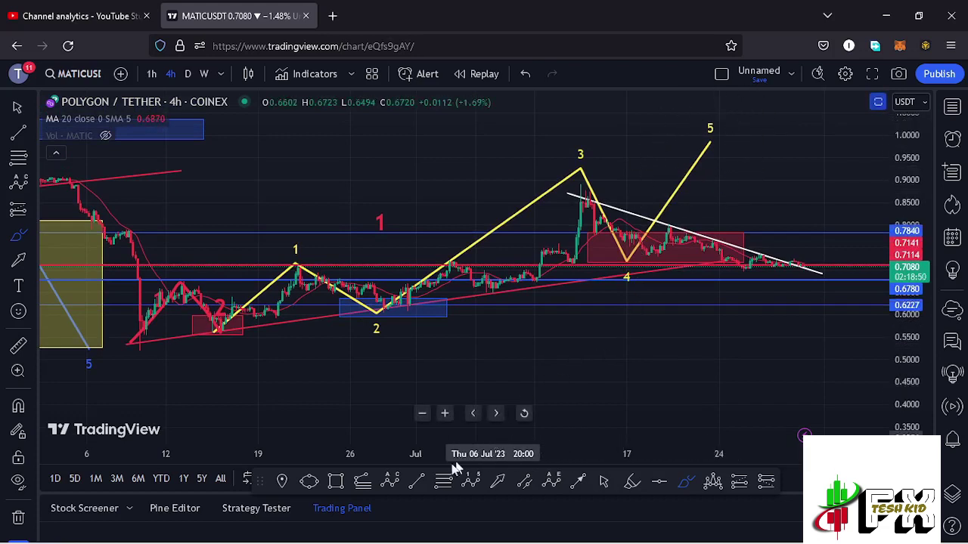
{"action": "left_click", "coordinate": [363, 486]}
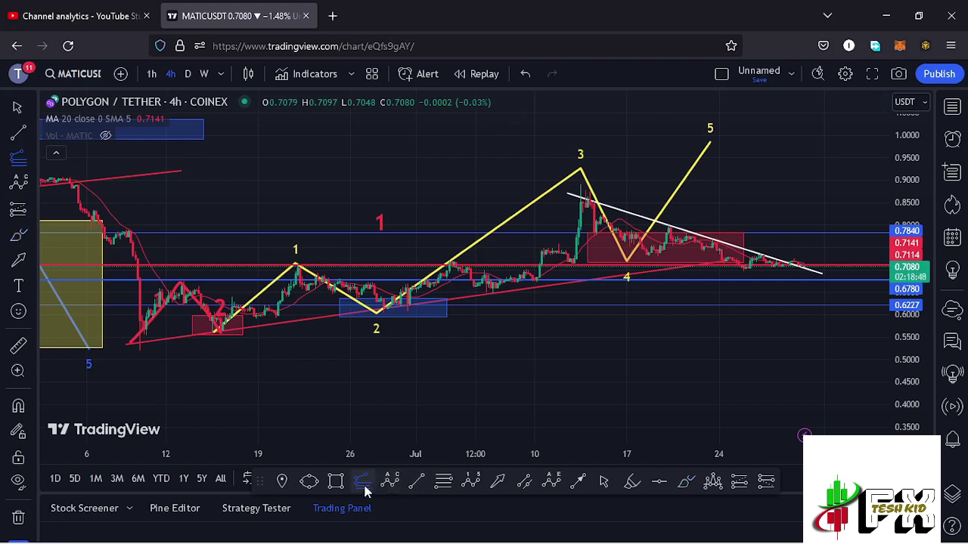
{"action": "left_click", "coordinate": [210, 333]}
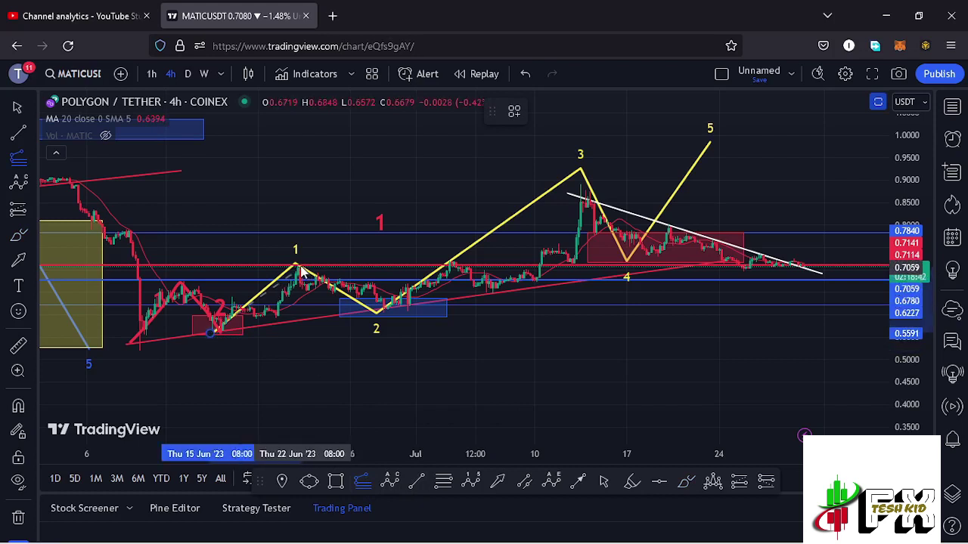
{"action": "left_click", "coordinate": [300, 268]}
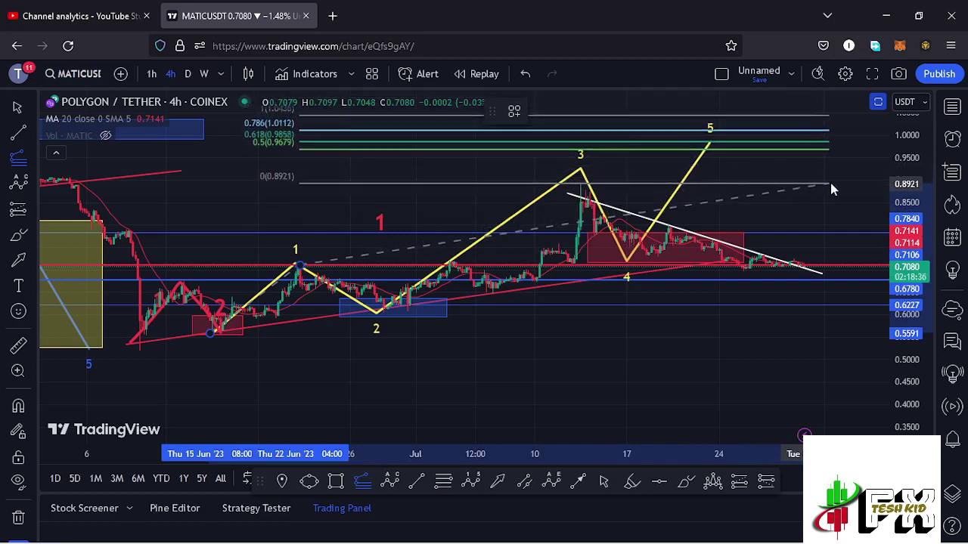
{"action": "left_click", "coordinate": [831, 184]}
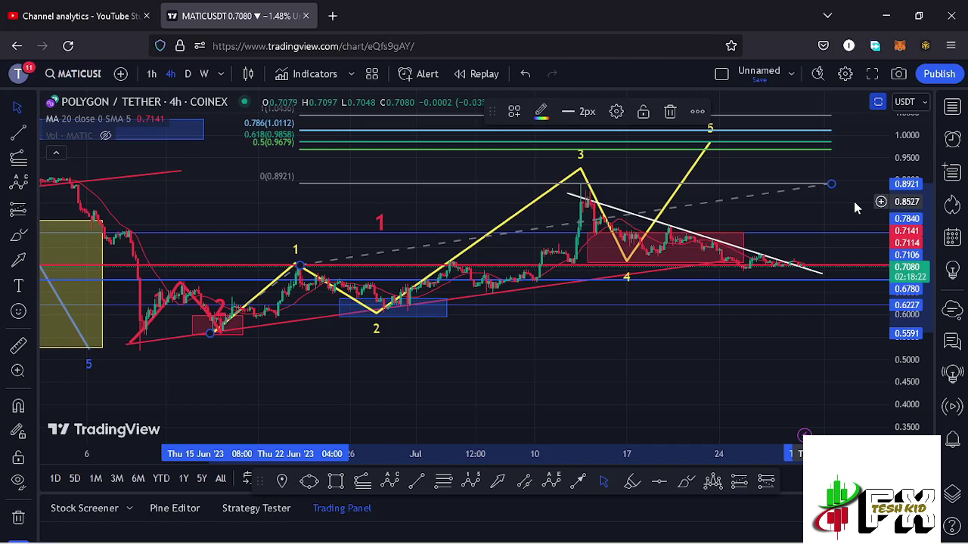
{"action": "left_click", "coordinate": [670, 112]}
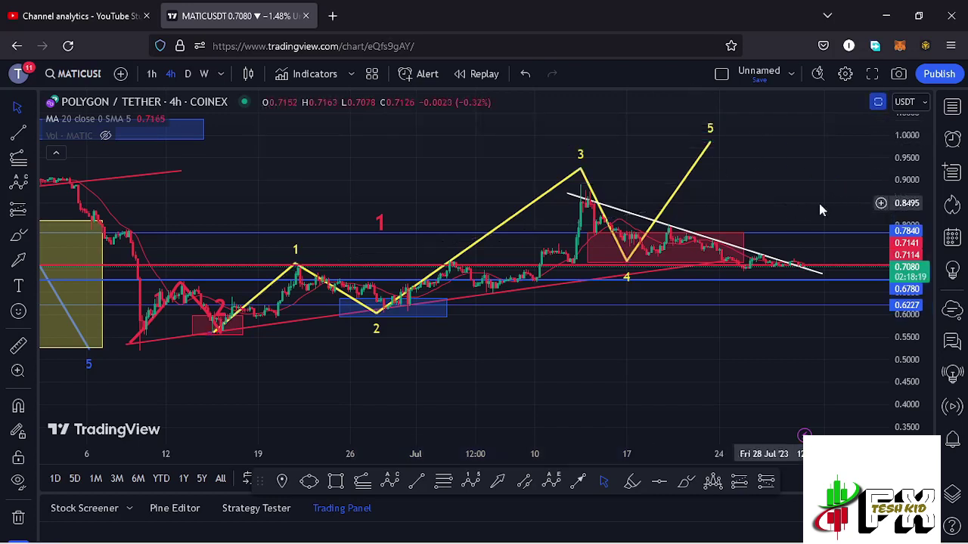
{"action": "left_click_drag", "start_coordinate": [791, 201], "coordinate": [724, 214]}
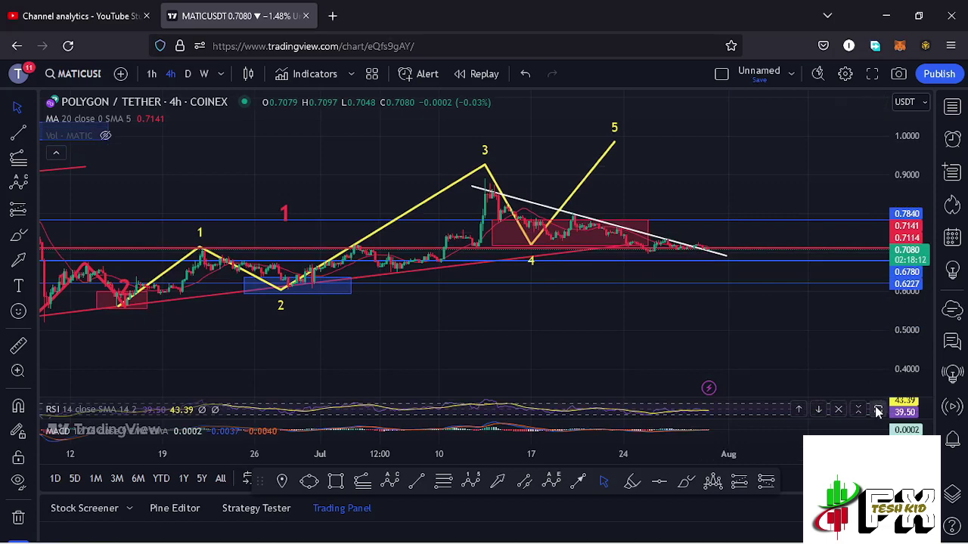
{"action": "left_click", "coordinate": [877, 409]}
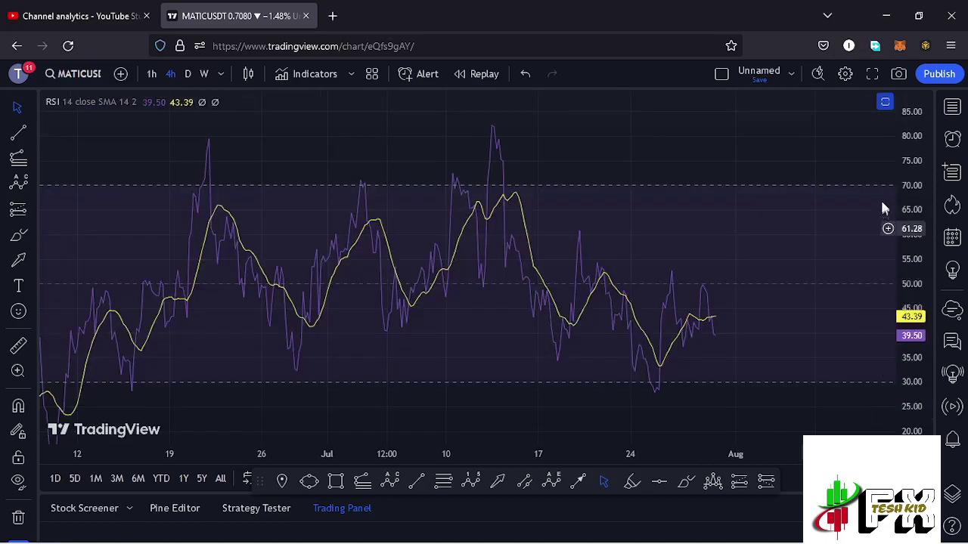
{"action": "left_click", "coordinate": [885, 102]}
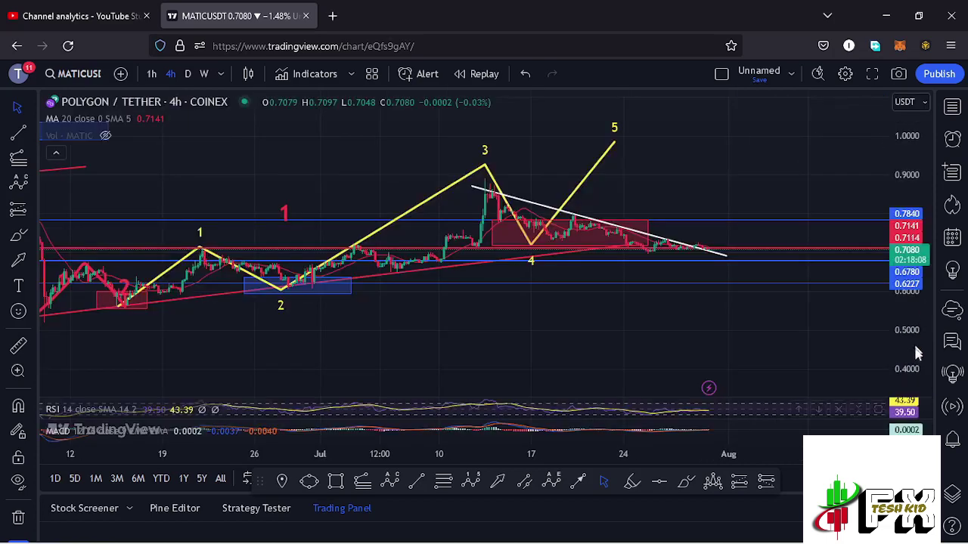
{"action": "left_click", "coordinate": [879, 430]}
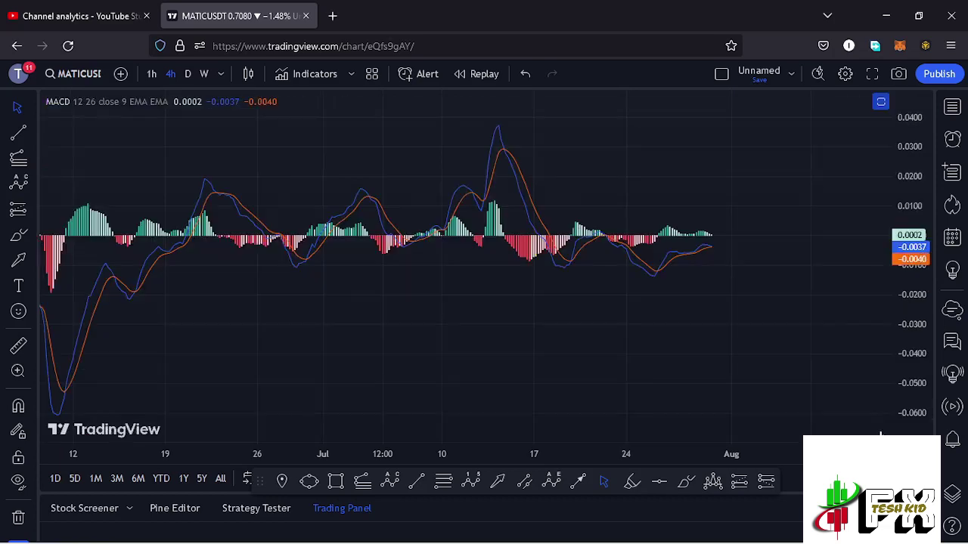
{"action": "double_click", "coordinate": [841, 259]}
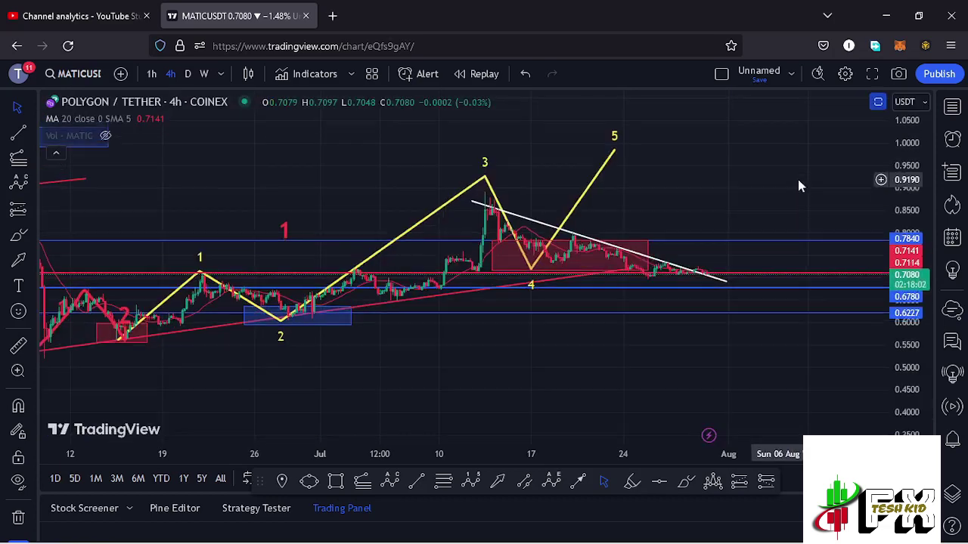